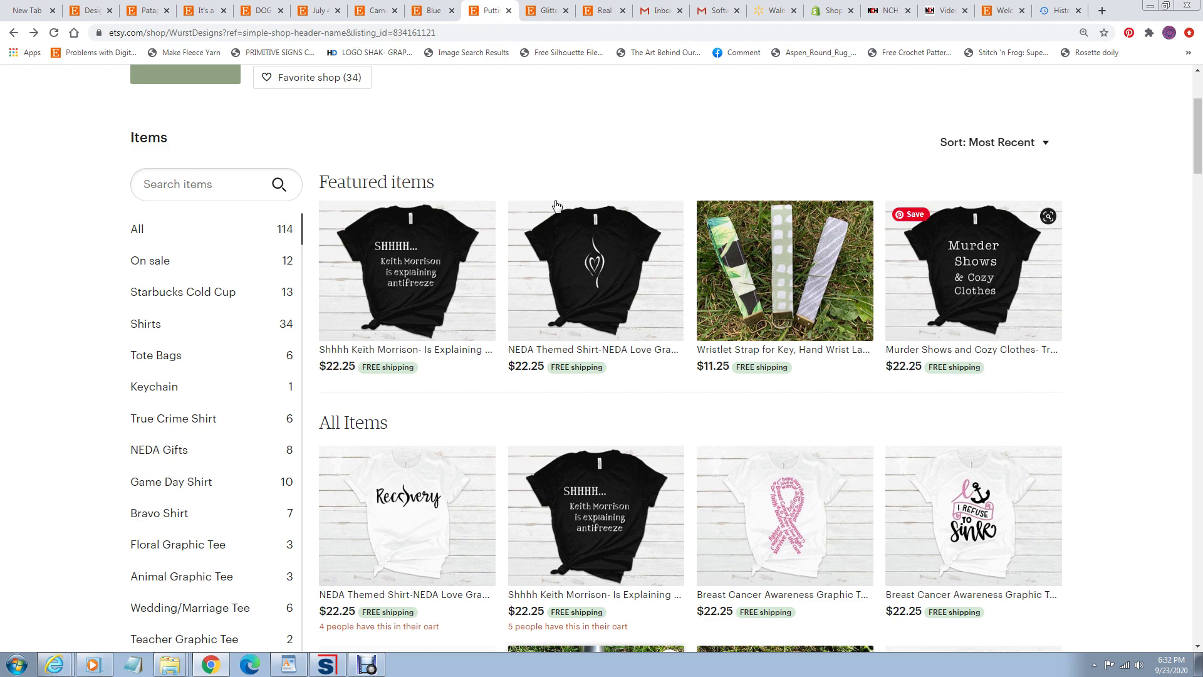
Step: Switch to Stamps.com, import new orders for the Shopify Damn Good Popcorn store, and view the details of its first two awaiting orders
click(326, 664)
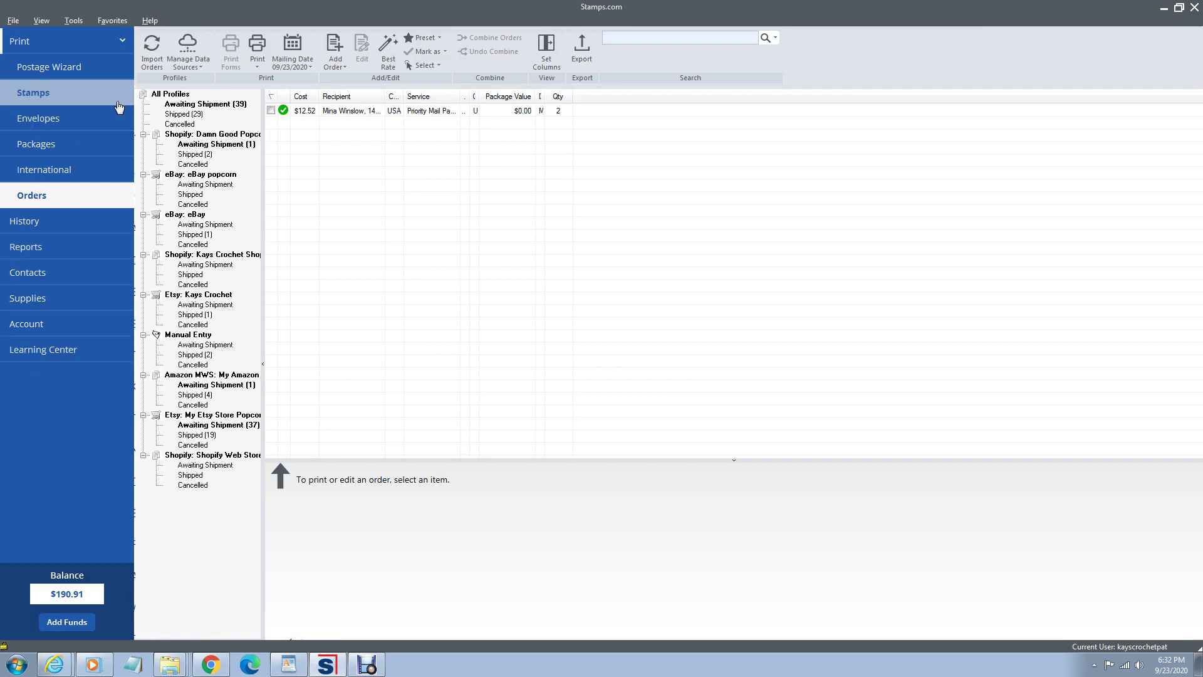
click(231, 147)
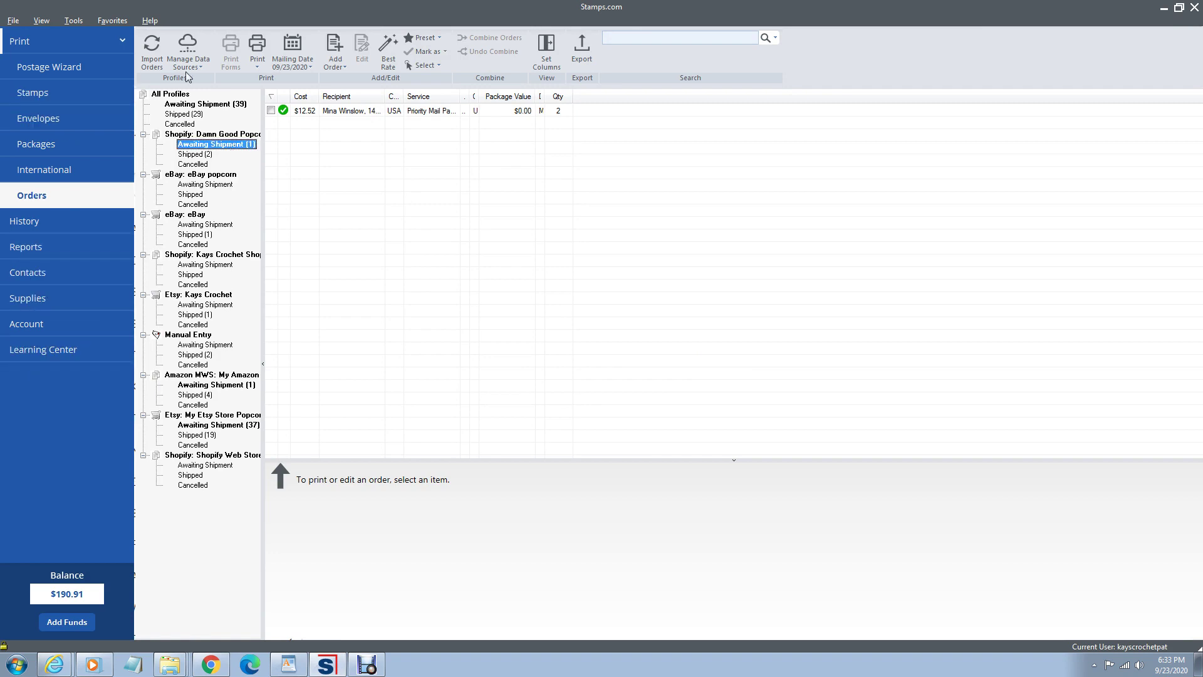
click(161, 57)
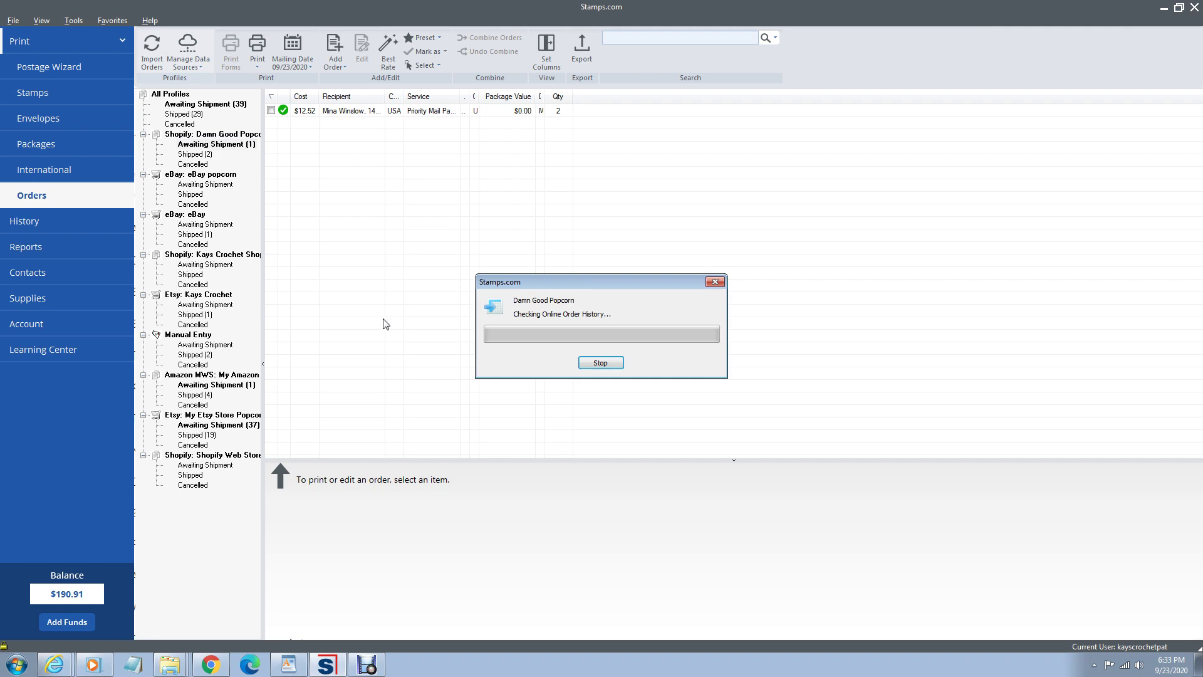
click(687, 366)
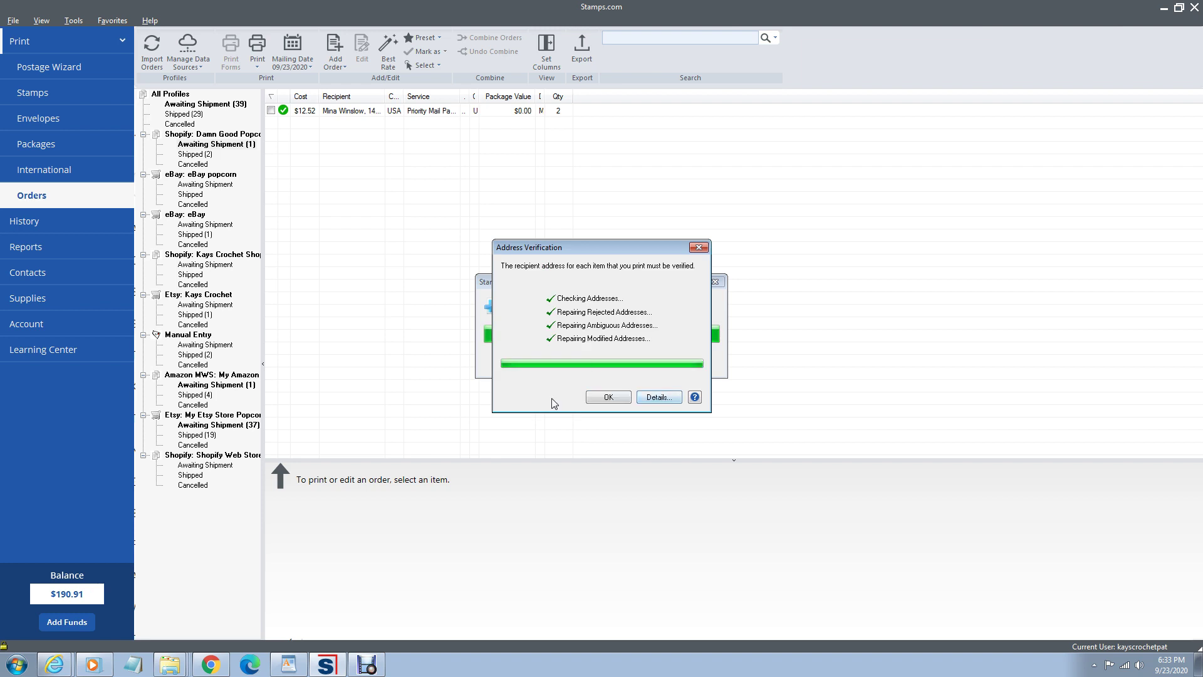
click(614, 400)
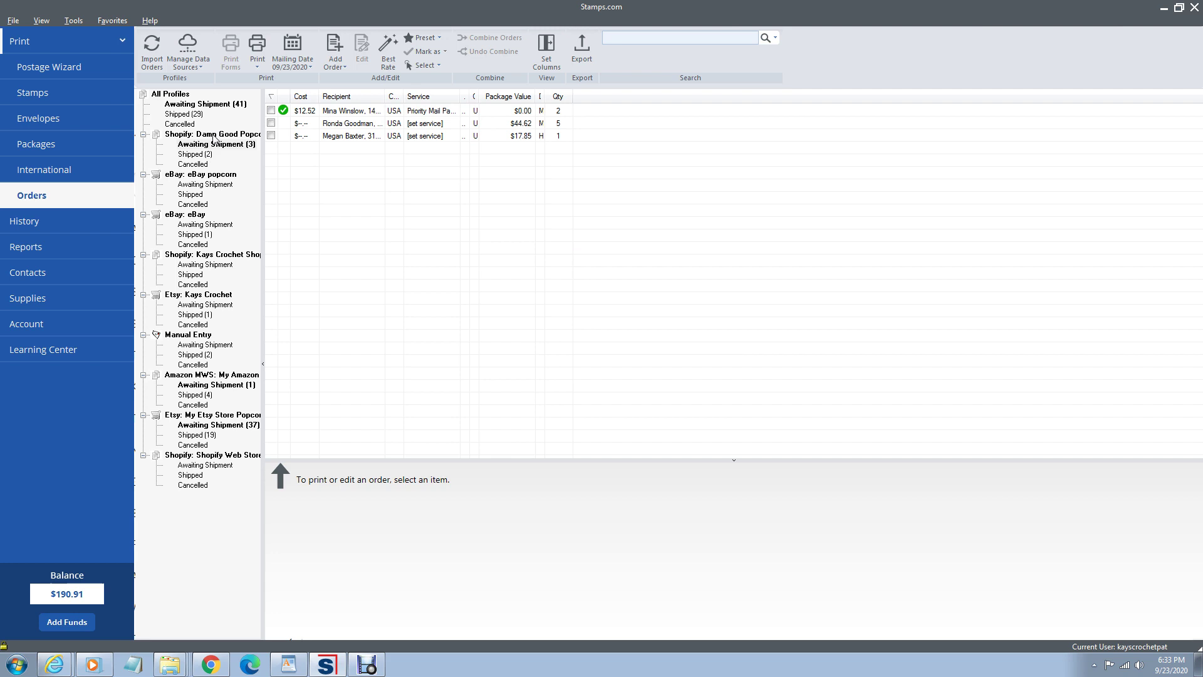
click(343, 112)
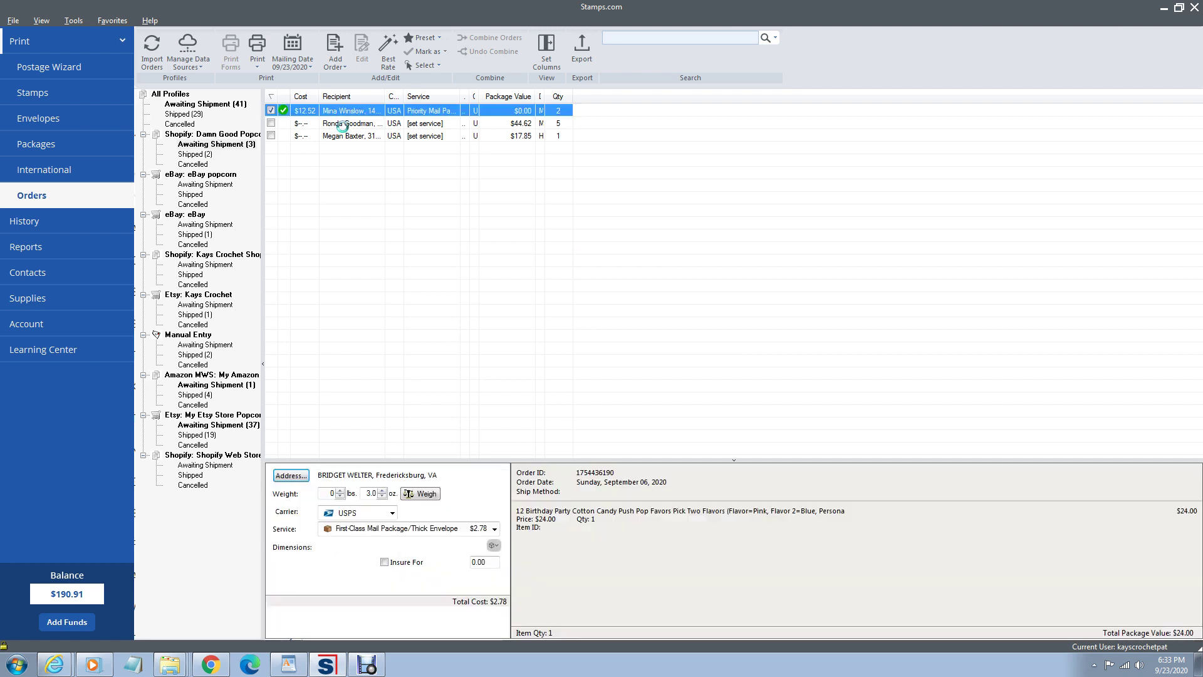
click(342, 124)
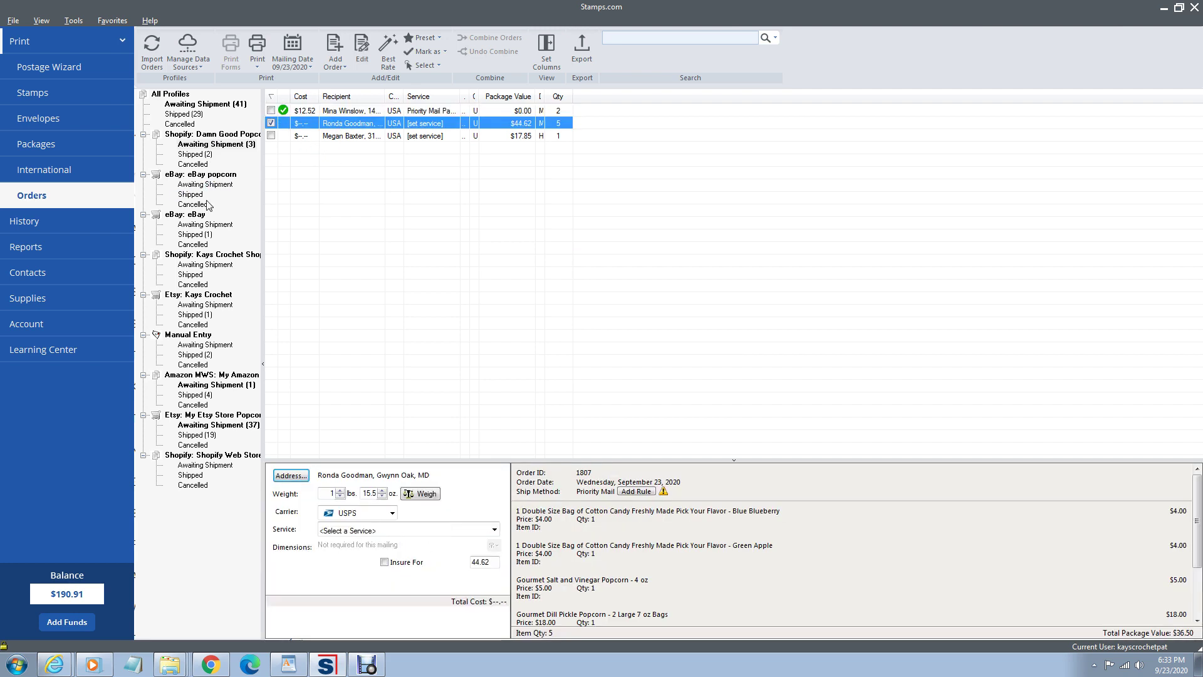
Step: Import new orders for the "eBay: eBay" store profile and acknowledge the import notice
click(197, 224)
click(158, 62)
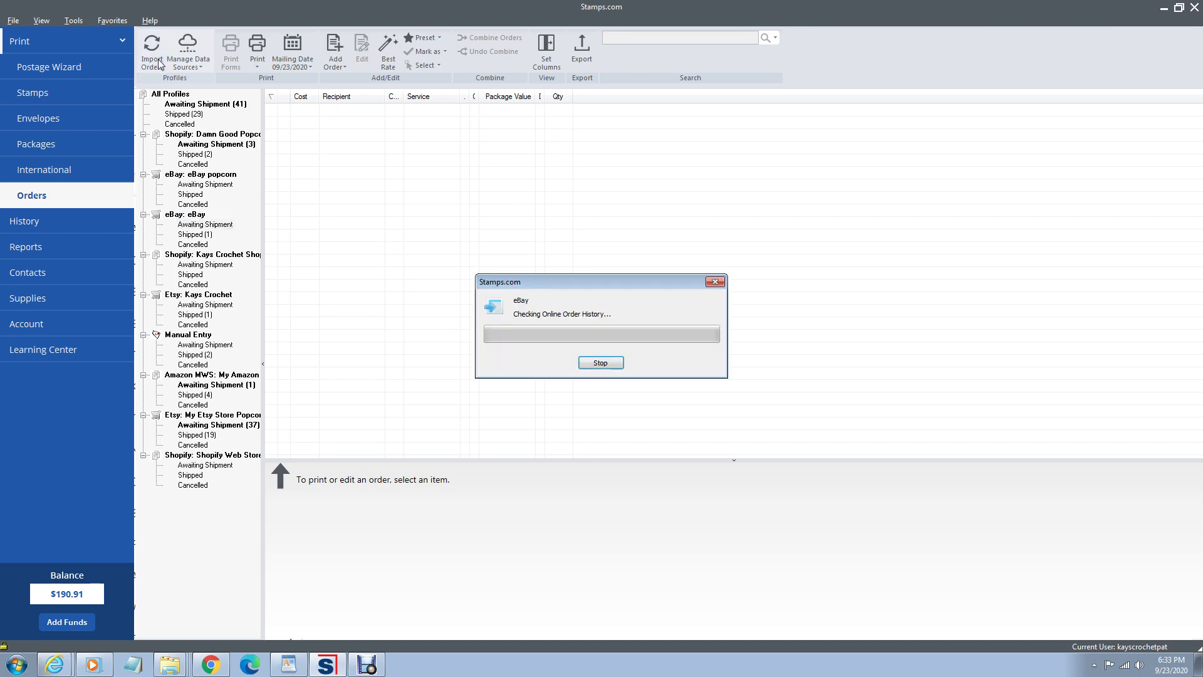
click(655, 361)
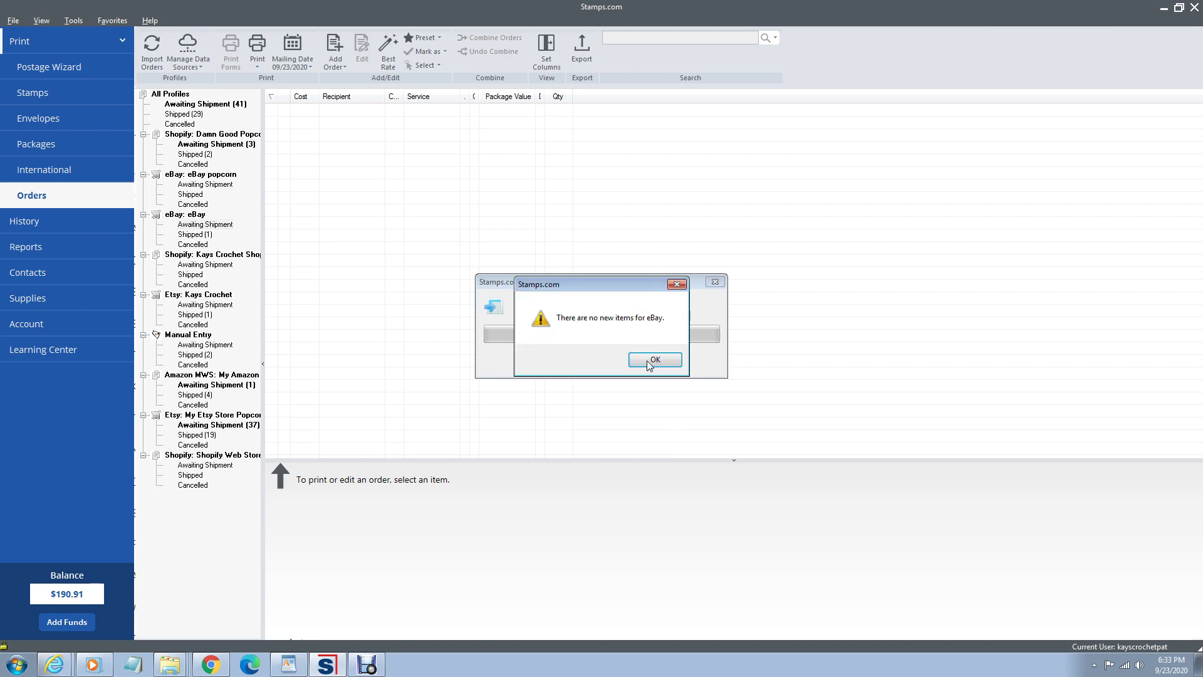
click(651, 364)
Step: Import new orders for the Etsy Kays Crochet store profile and dismiss the import notice
click(226, 305)
click(151, 51)
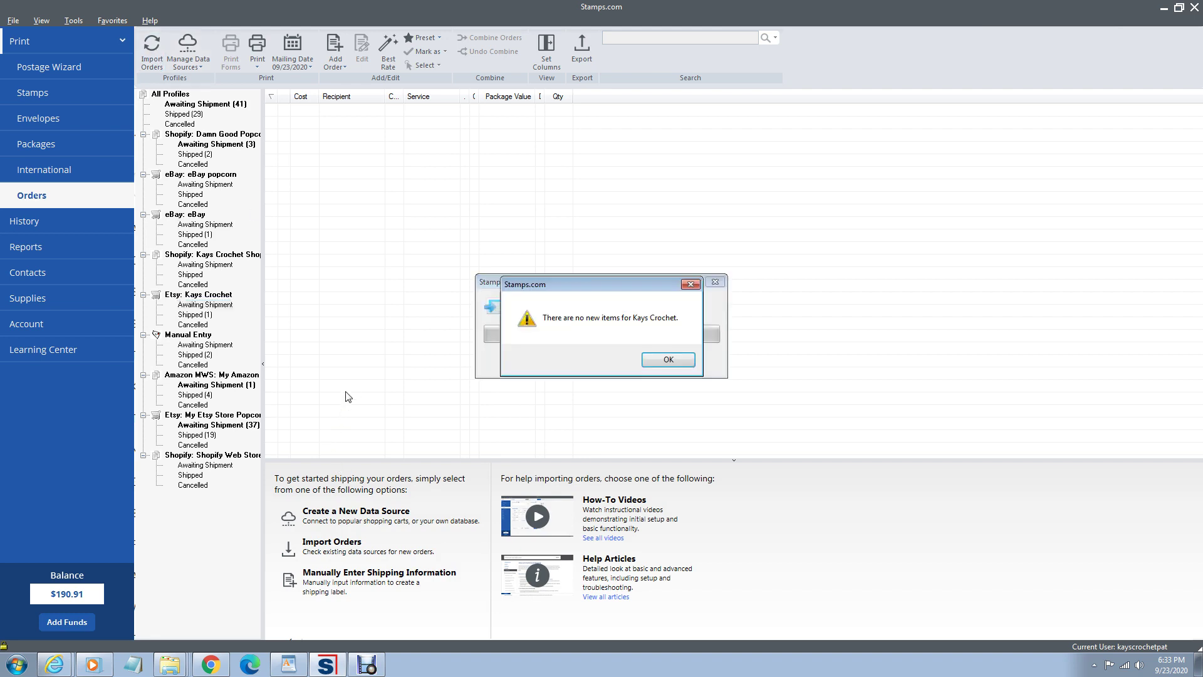
click(682, 364)
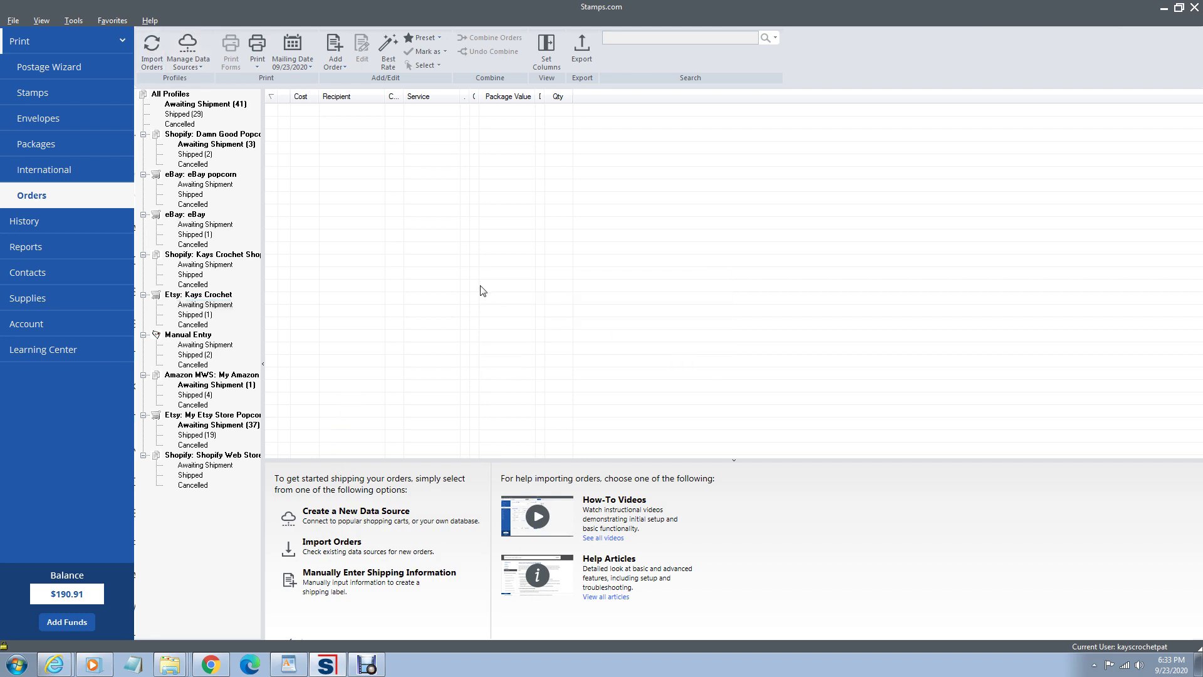
Step: Import new orders for the My Amazon Store profile and view the details of the second awaiting order
click(213, 386)
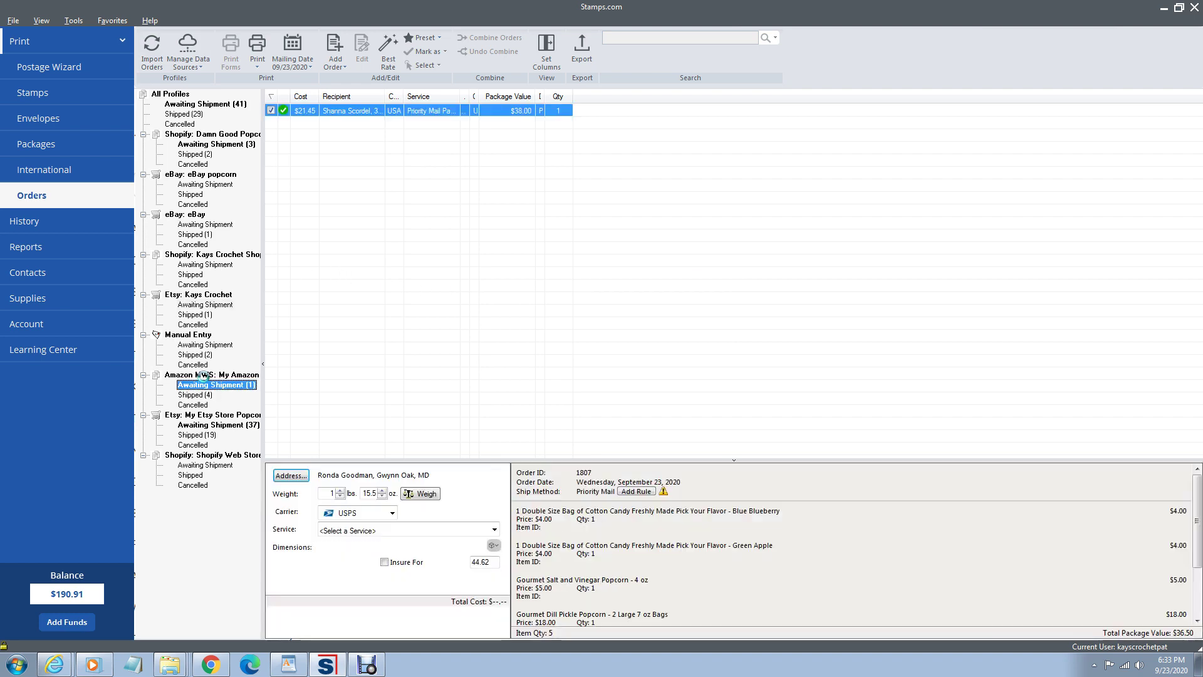
click(151, 56)
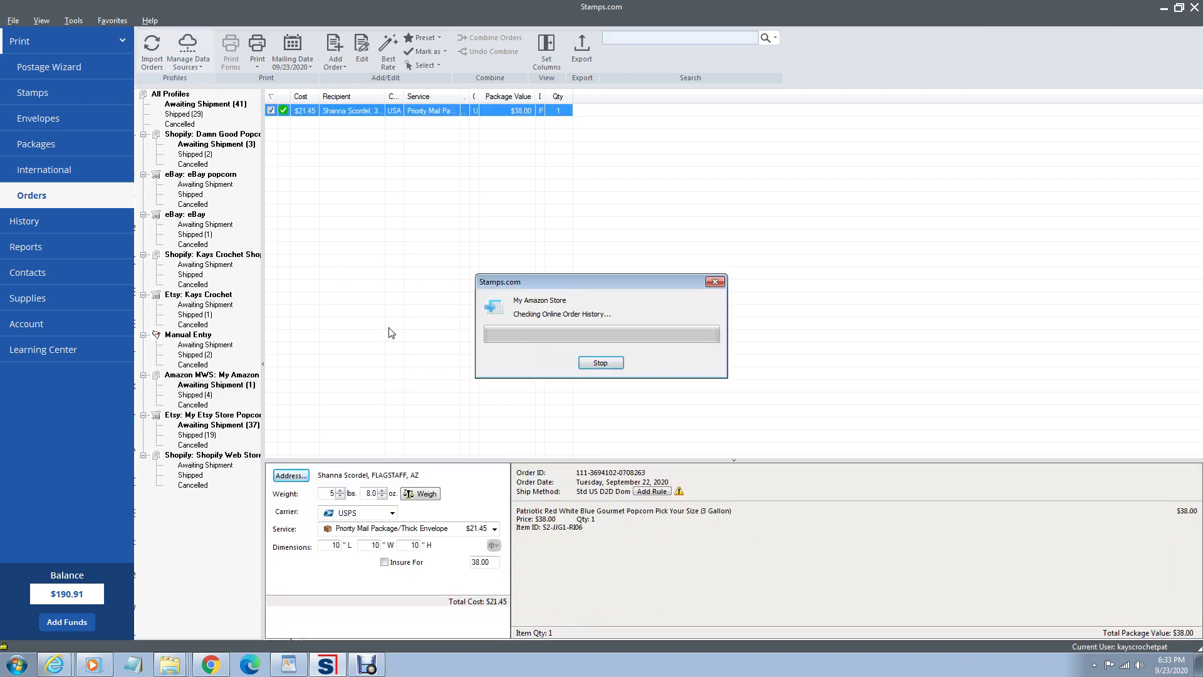
click(677, 360)
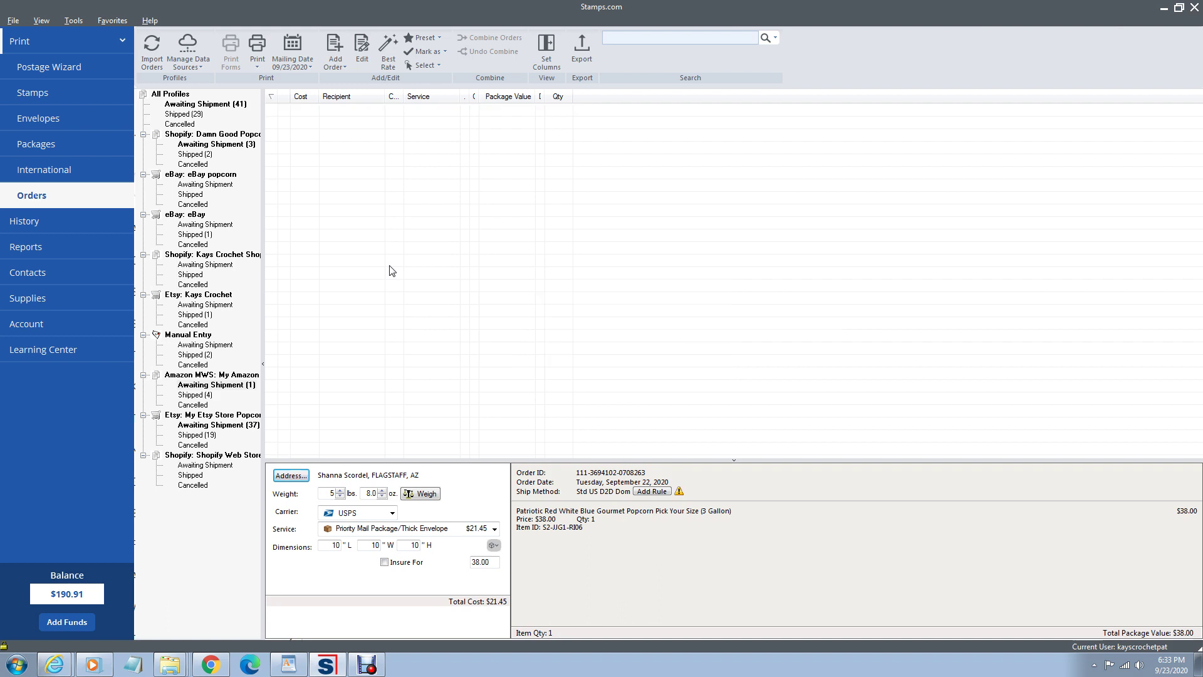
click(347, 124)
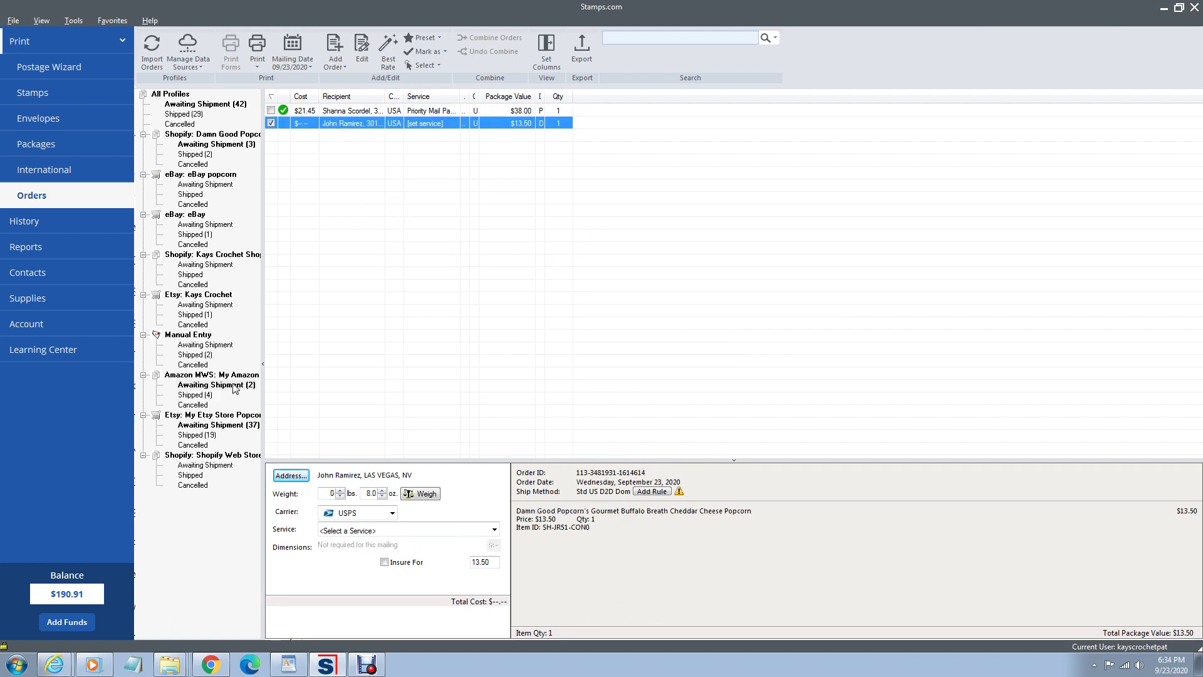
Step: Import new orders for the Etsy popcorn store, keeping local changes on all reloaded orders and skipping both ambiguous addresses
click(222, 426)
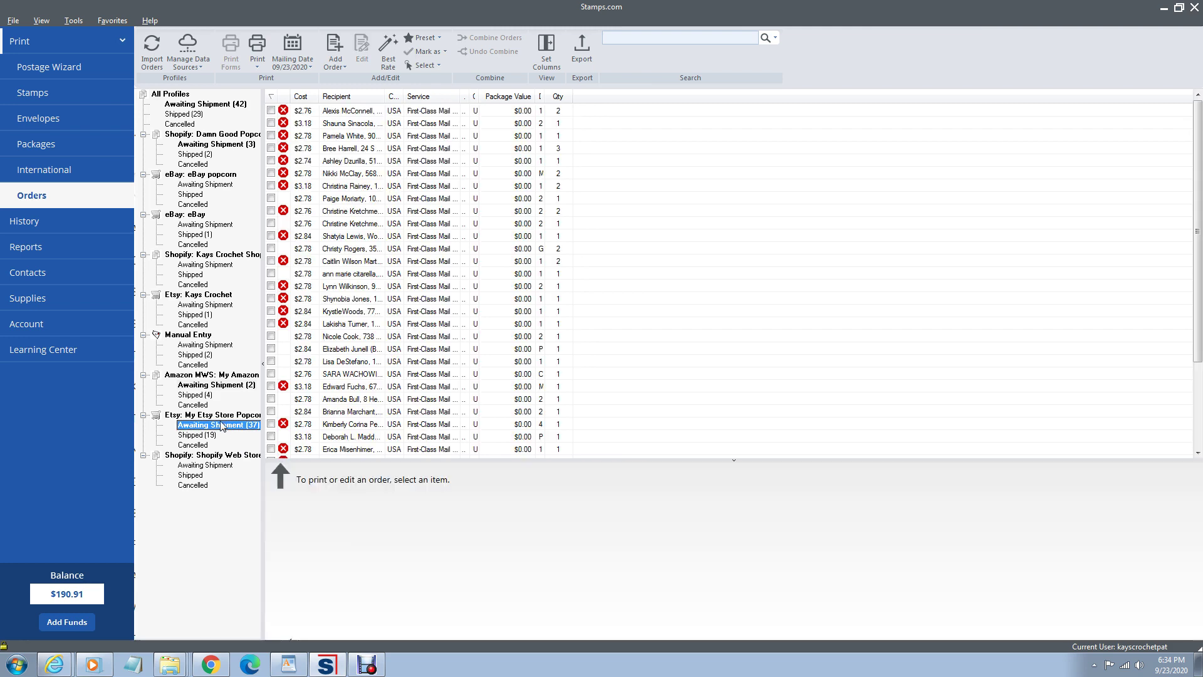
click(149, 57)
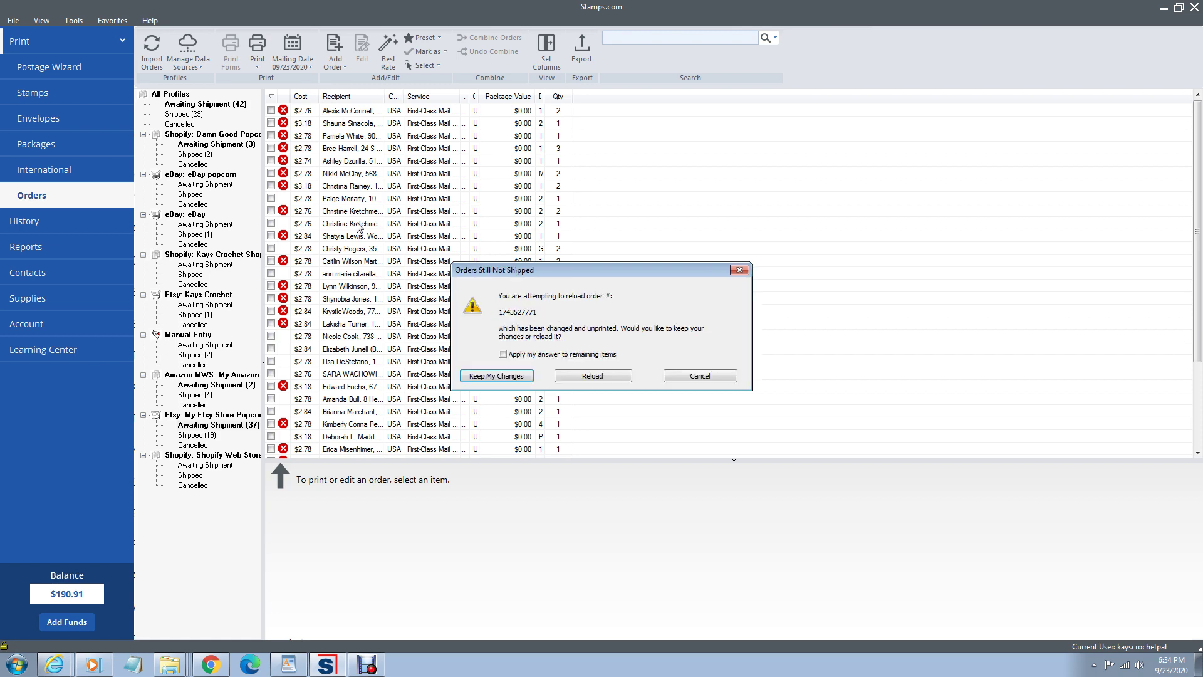
click(503, 355)
click(505, 375)
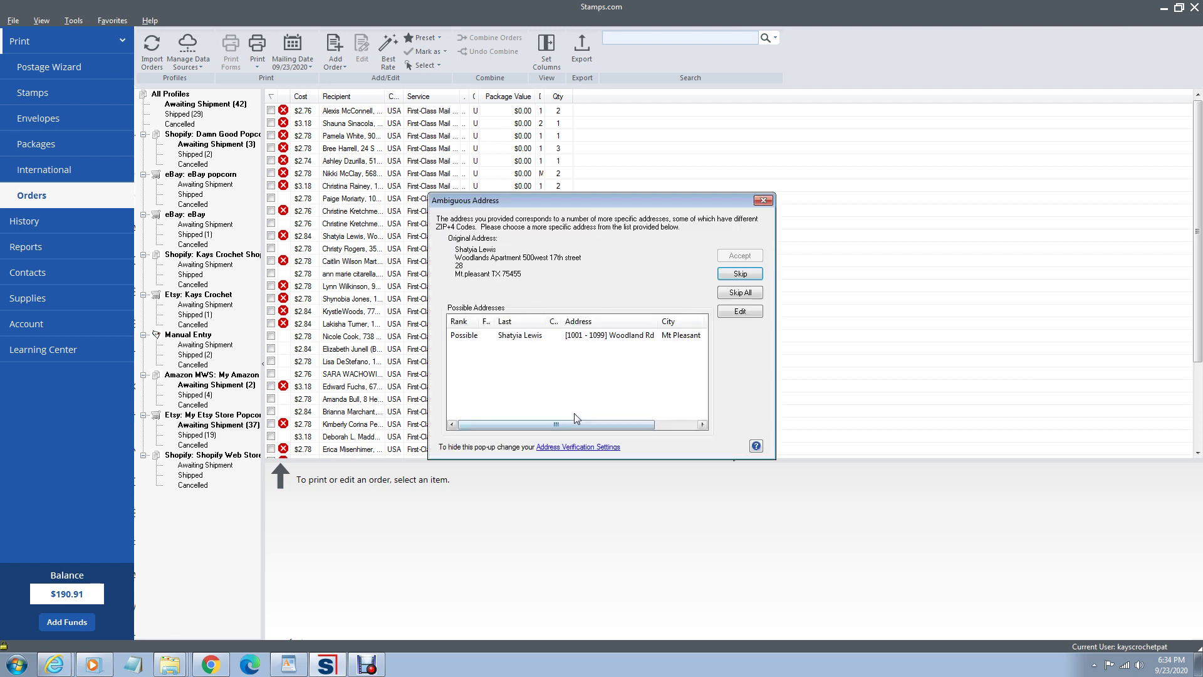
click(743, 276)
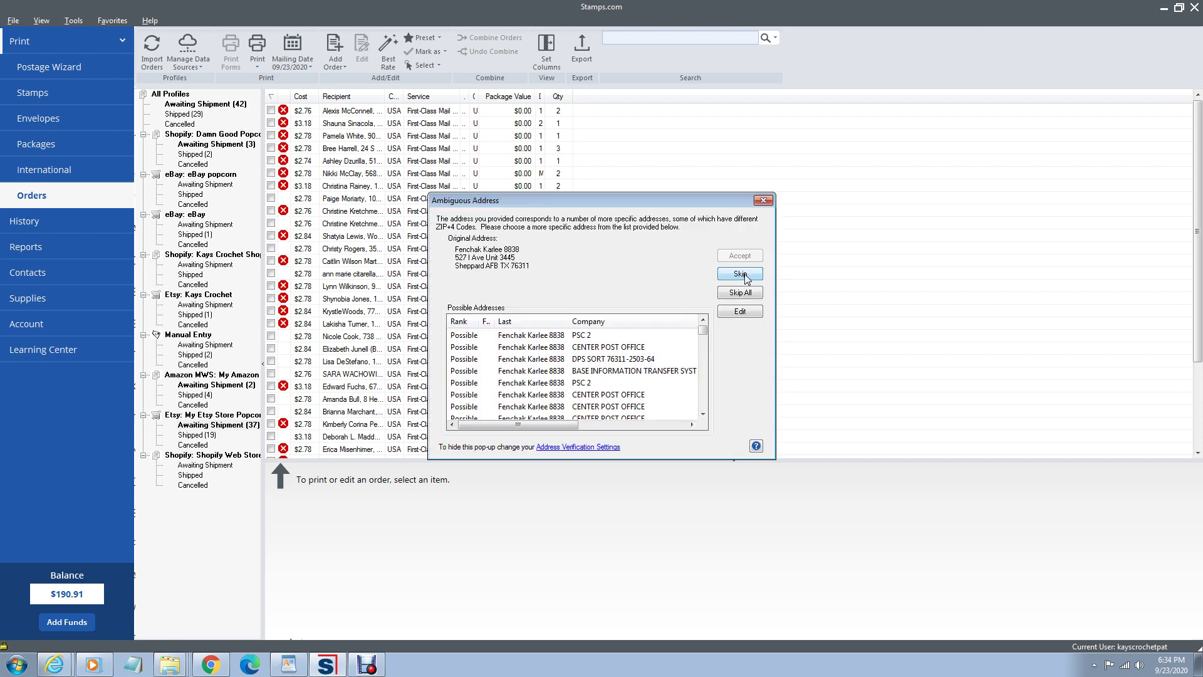
click(745, 277)
click(625, 404)
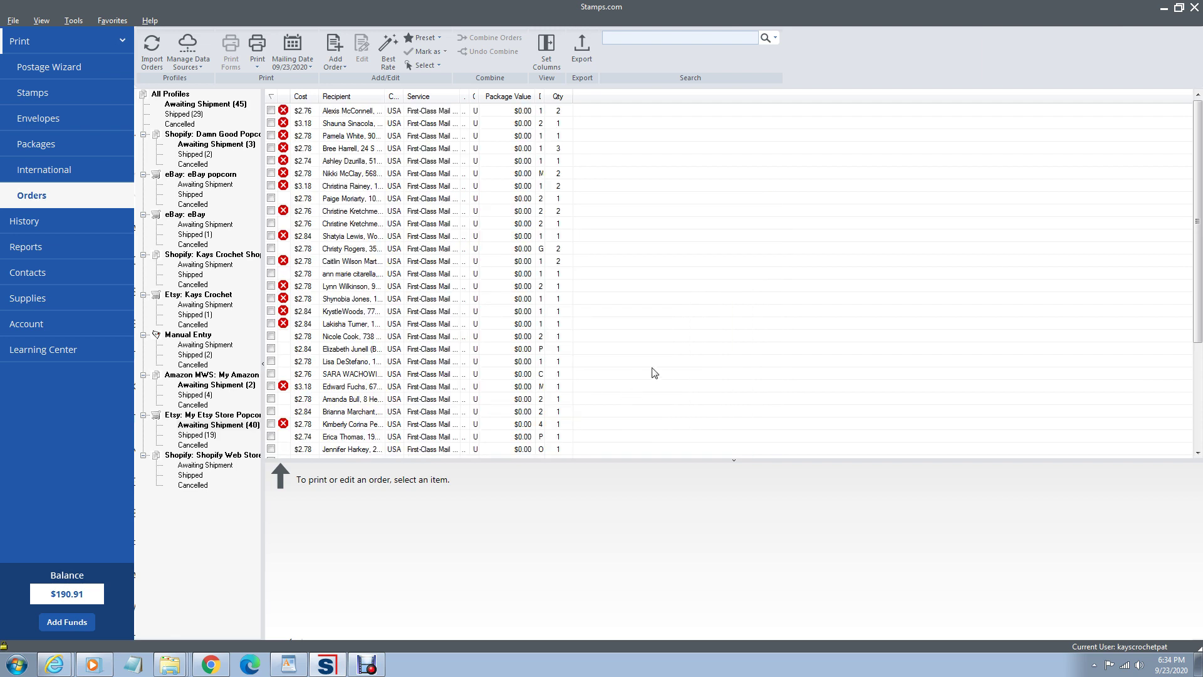
Step: Examine the print options for the $38.00 Amazon order, and bring up the Shopify Damn Good Popcorn orders awaiting shipment
click(219, 385)
click(368, 126)
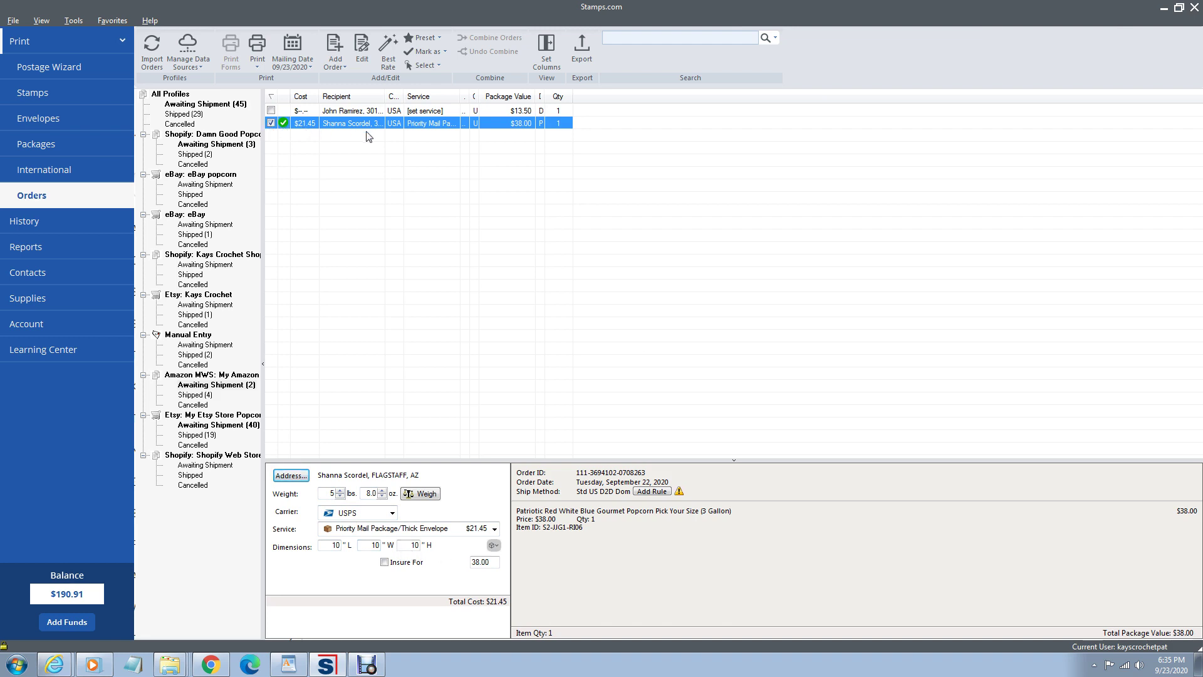
click(255, 68)
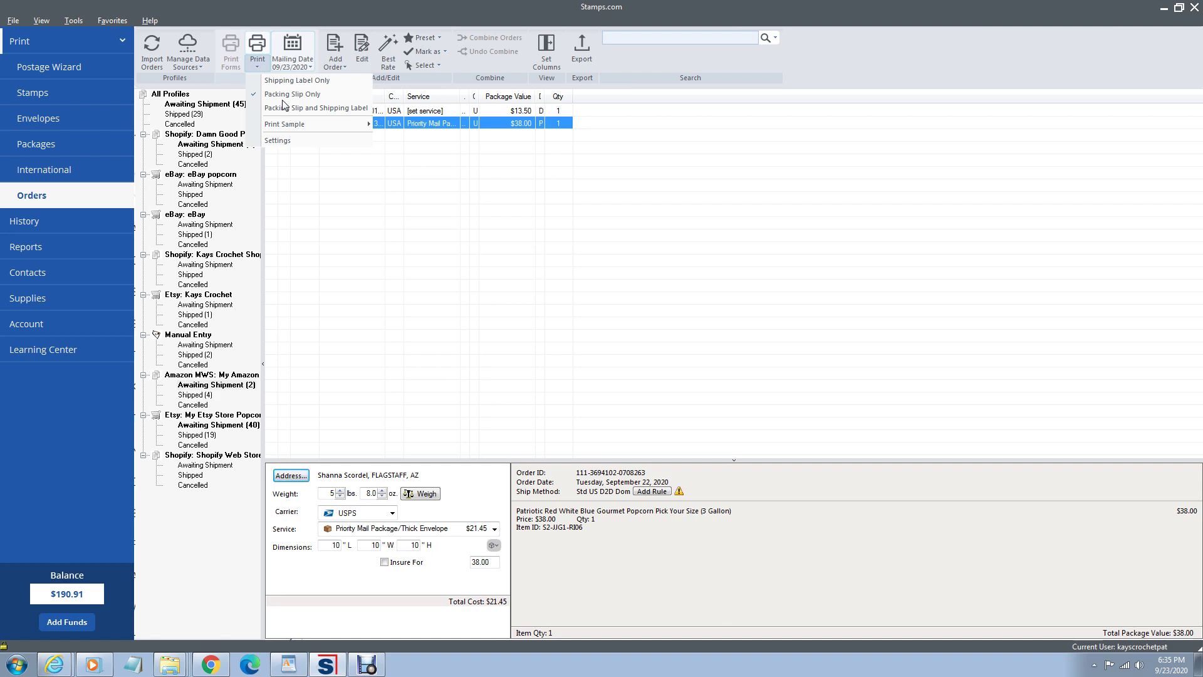
click(405, 217)
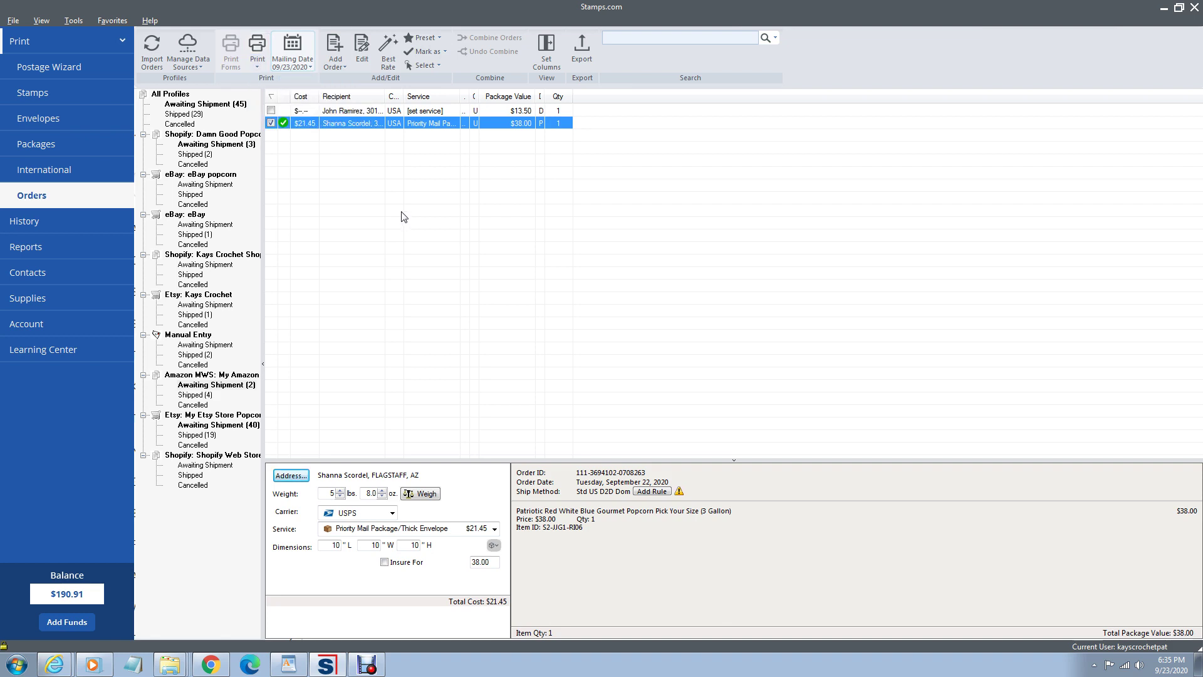
click(247, 146)
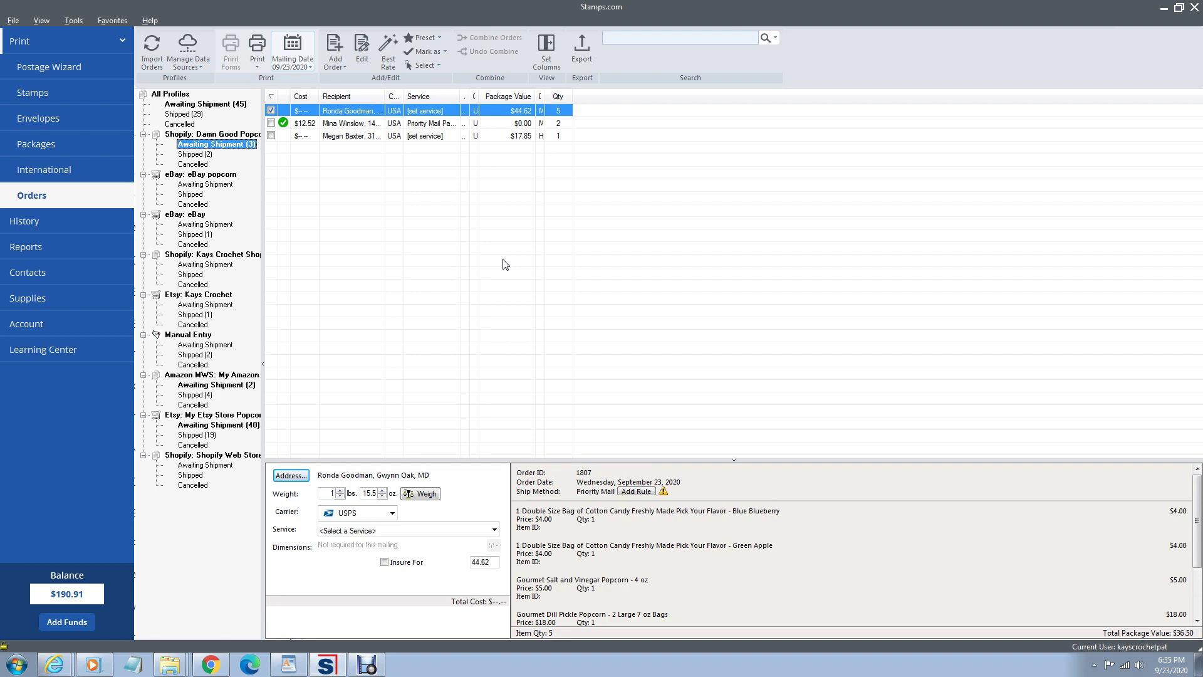